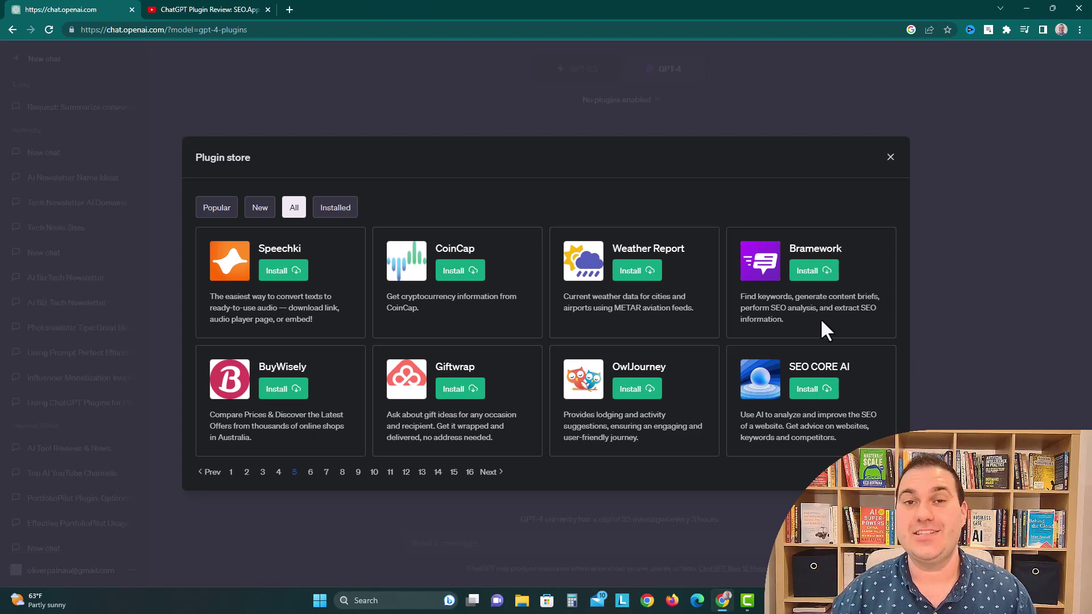
# - Install the SEO CORE AI plugin from the ChatGPT plugin store
pyautogui.click(237, 9)
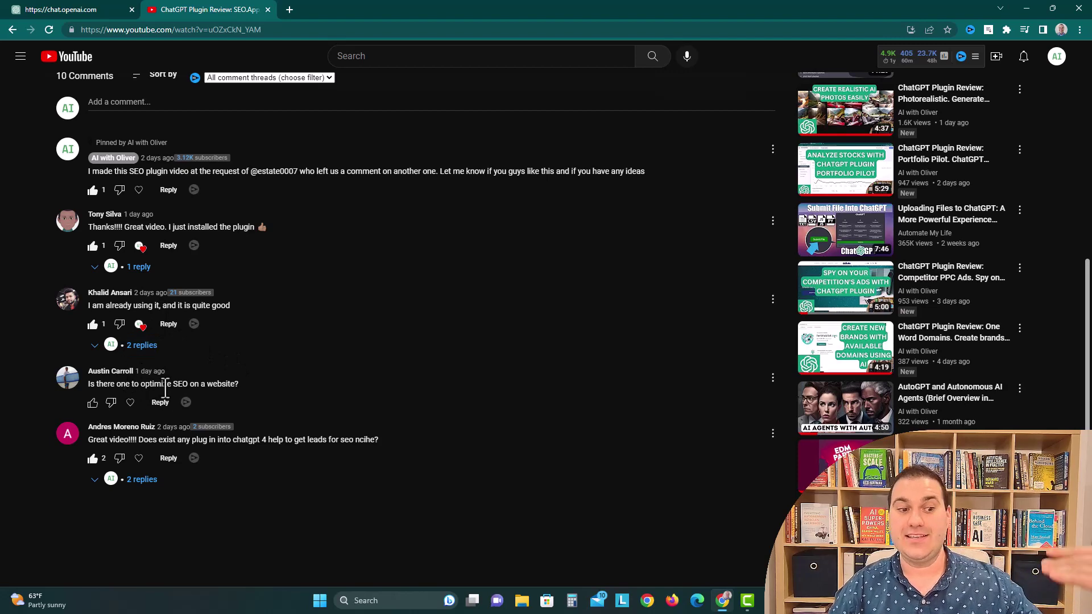
pyautogui.click(34, 8)
pyautogui.click(791, 386)
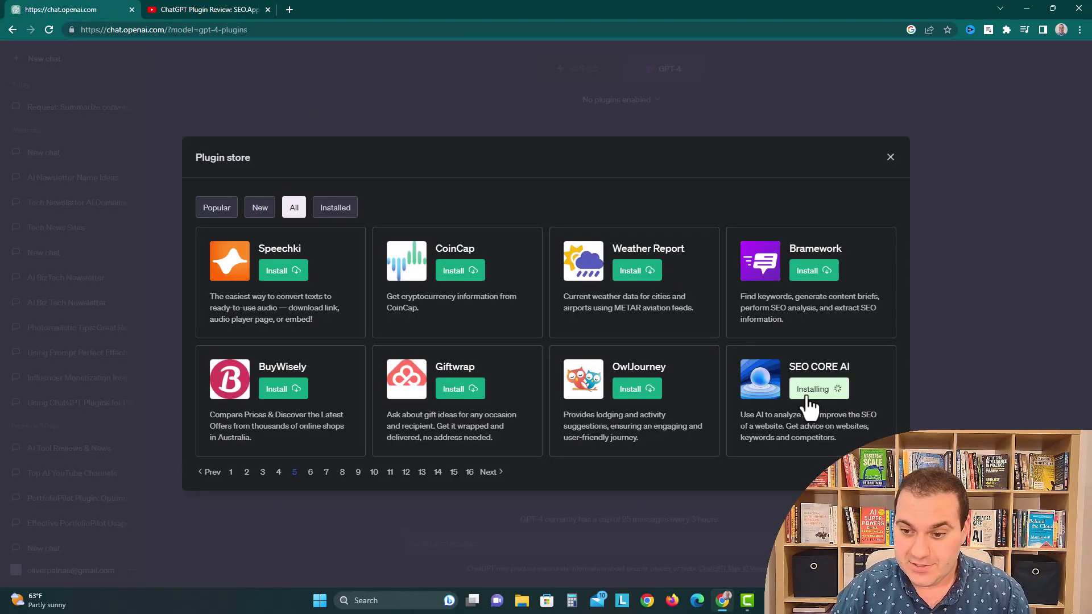
# - Switch to the GPT-4 Plugins model with SEO CORE AI enabled
pyautogui.click(890, 162)
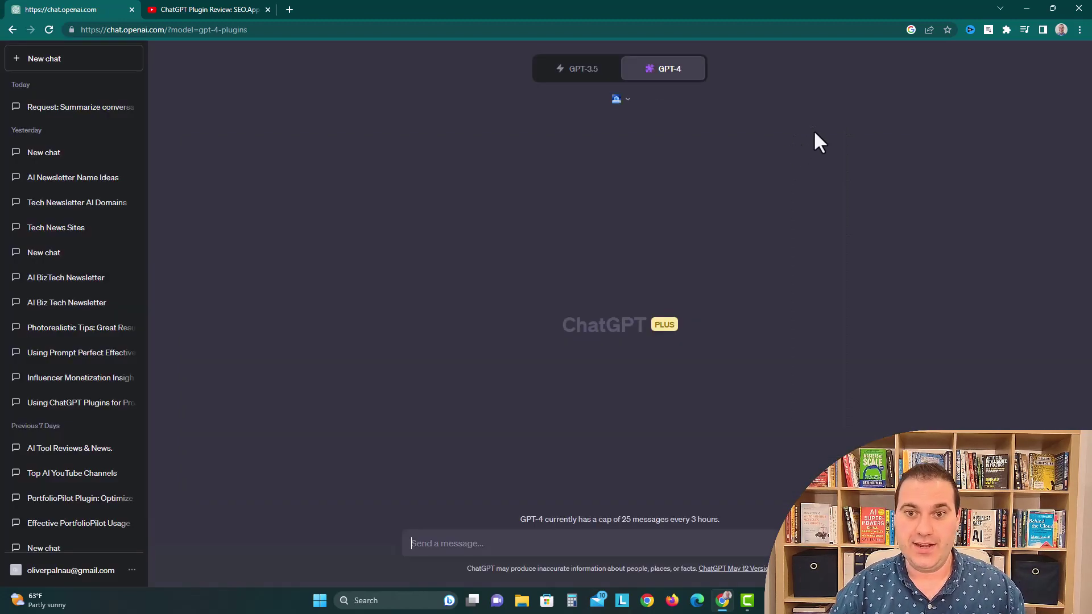
pyautogui.moveTo(654, 81)
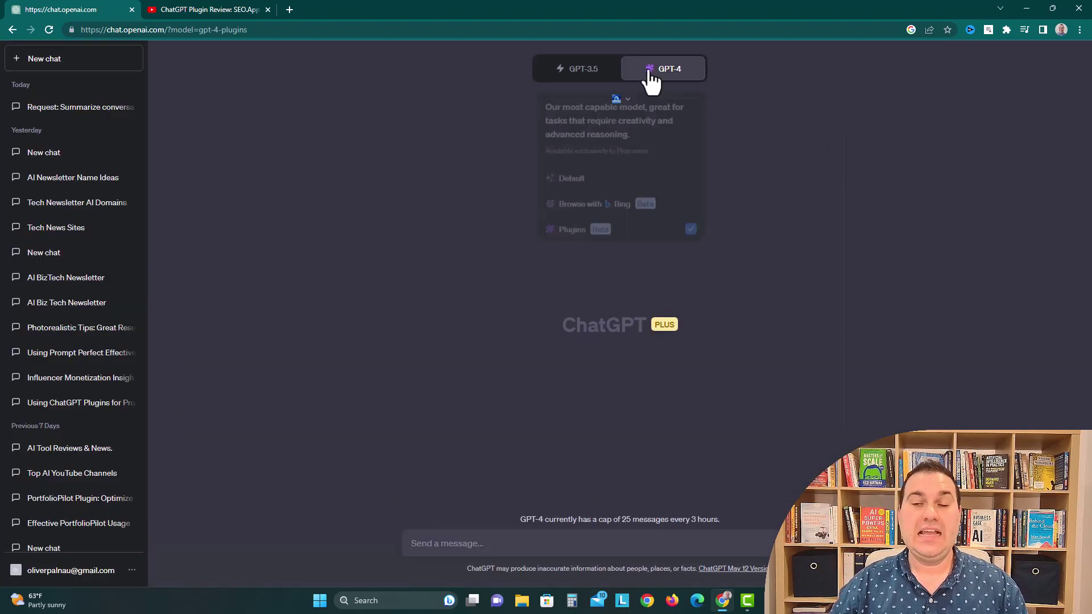
pyautogui.click(649, 230)
pyautogui.click(621, 100)
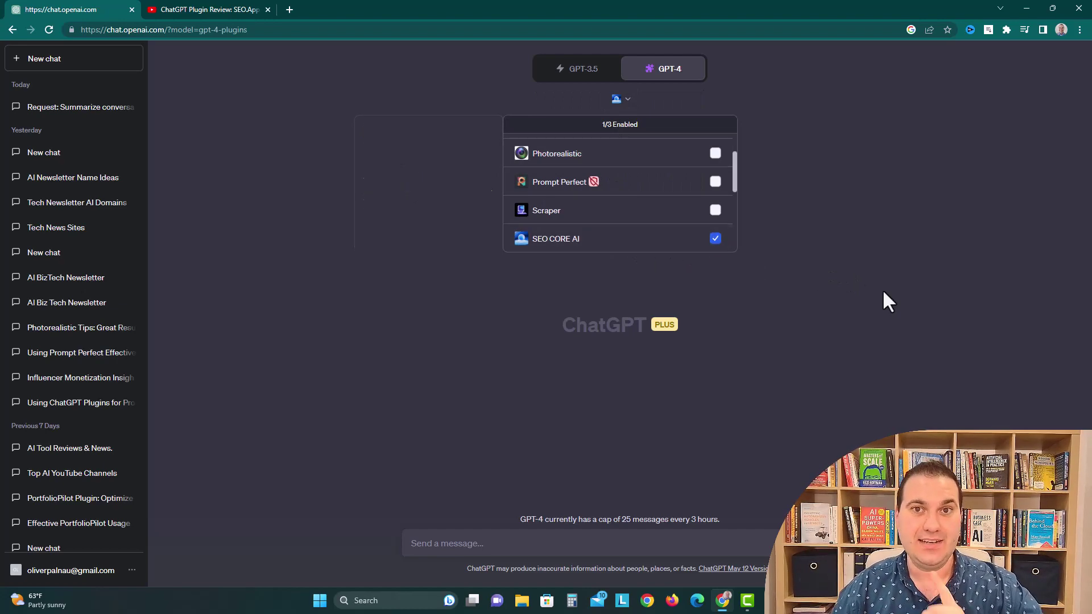
pyautogui.click(551, 532)
# - Ask 'how do i effectively use the seo core ai plugin'
pyautogui.click(549, 543)
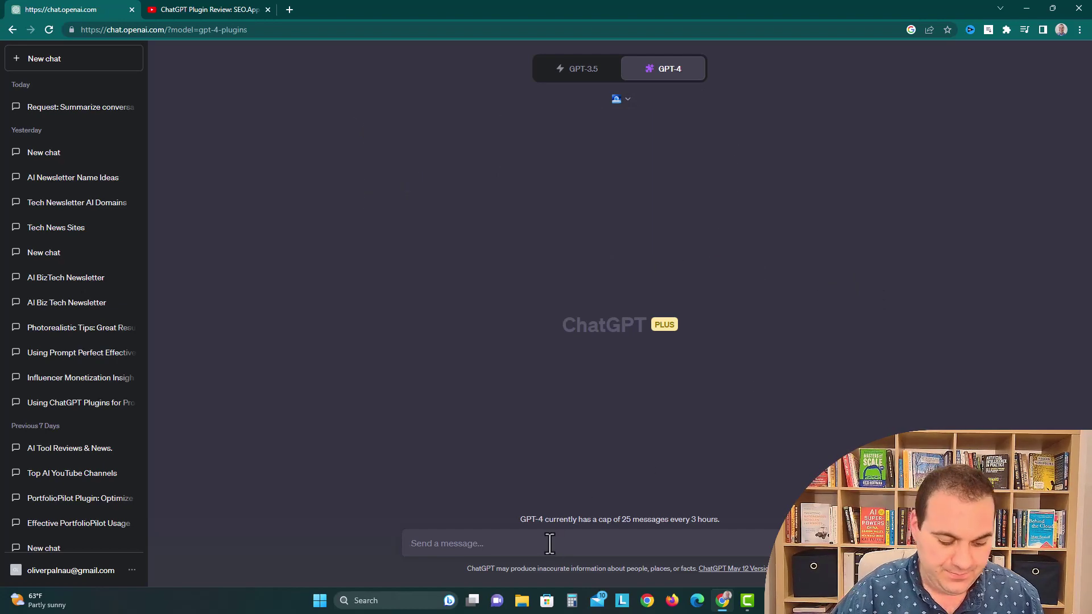
pyautogui.write('how do i e')
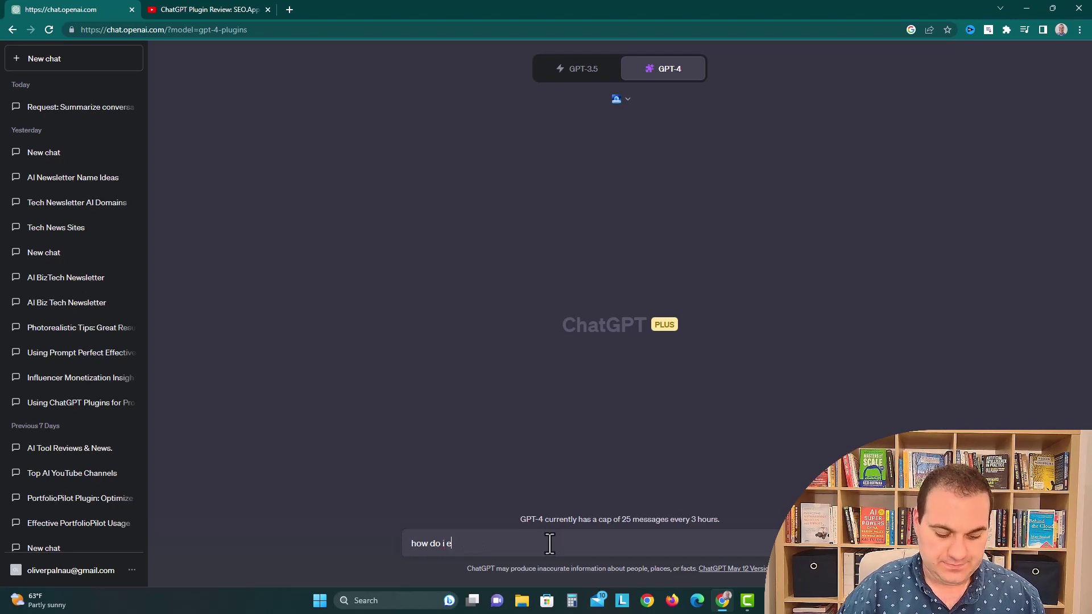
pyautogui.write('ffectively use t')
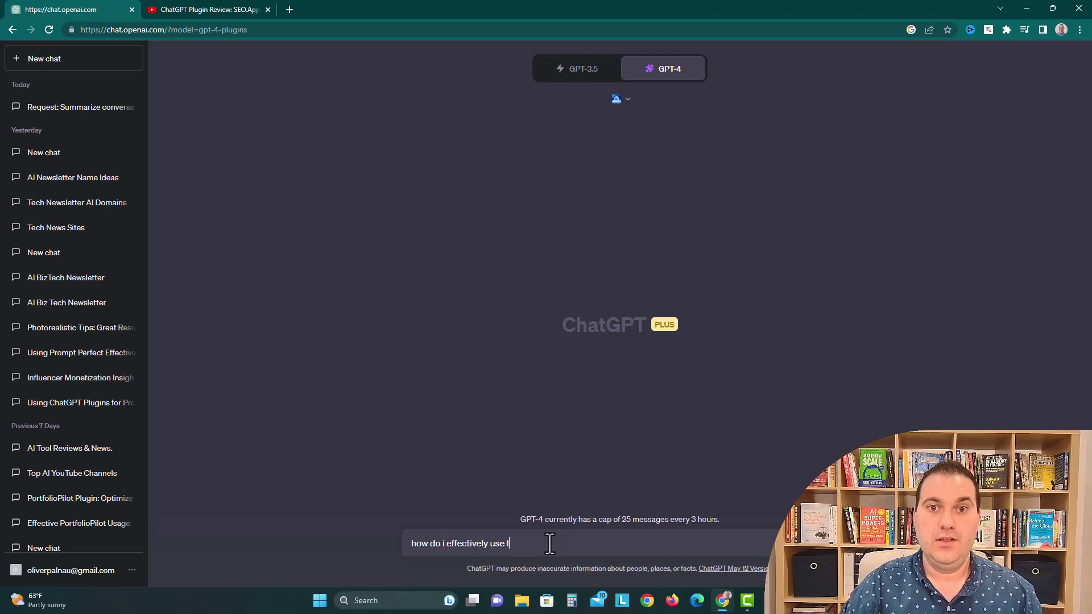
pyautogui.write('he seo co')
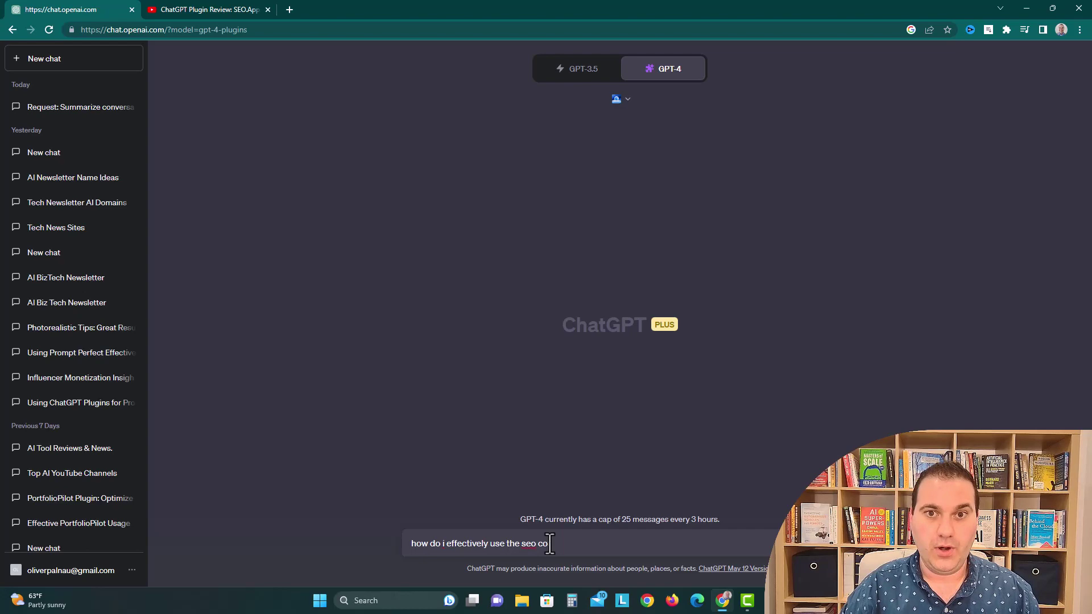
pyautogui.write('re ai p')
pyautogui.write('lugin')
pyautogui.press('Return')
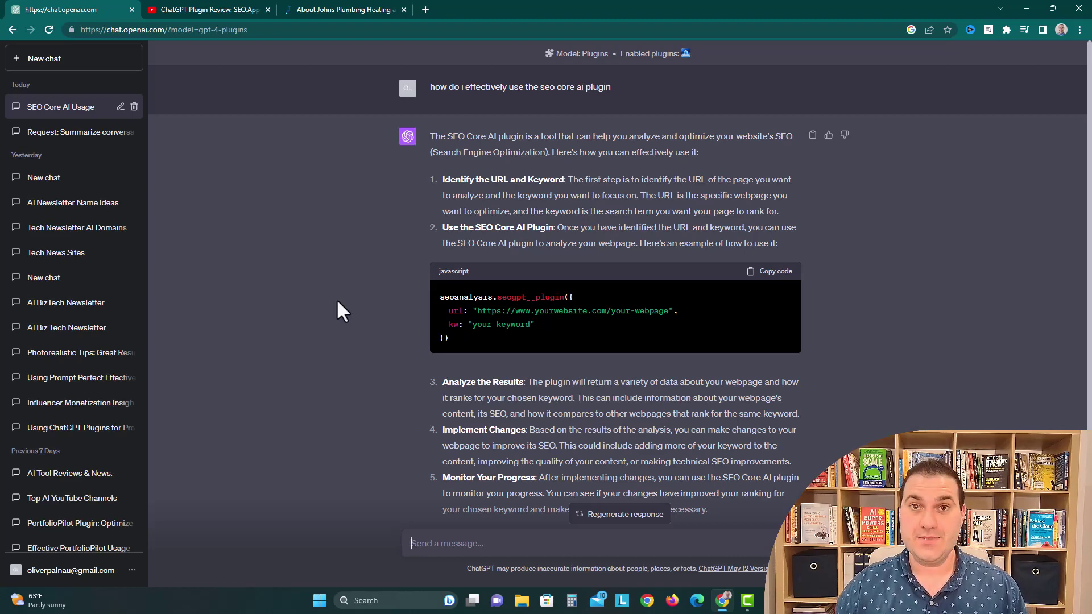
# - Bring up the About Johns Plumbing page in its browser tab
pyautogui.click(318, 9)
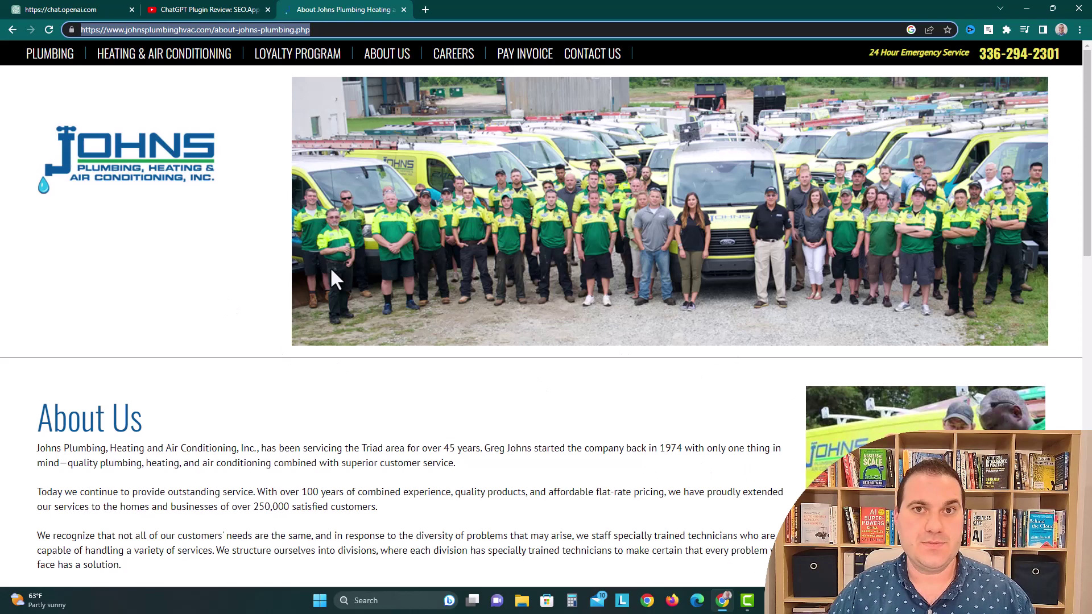
# - Ask ChatGPT to optimize the pasted About page URL for the keyword 'plumbing near me'
pyautogui.click(34, 7)
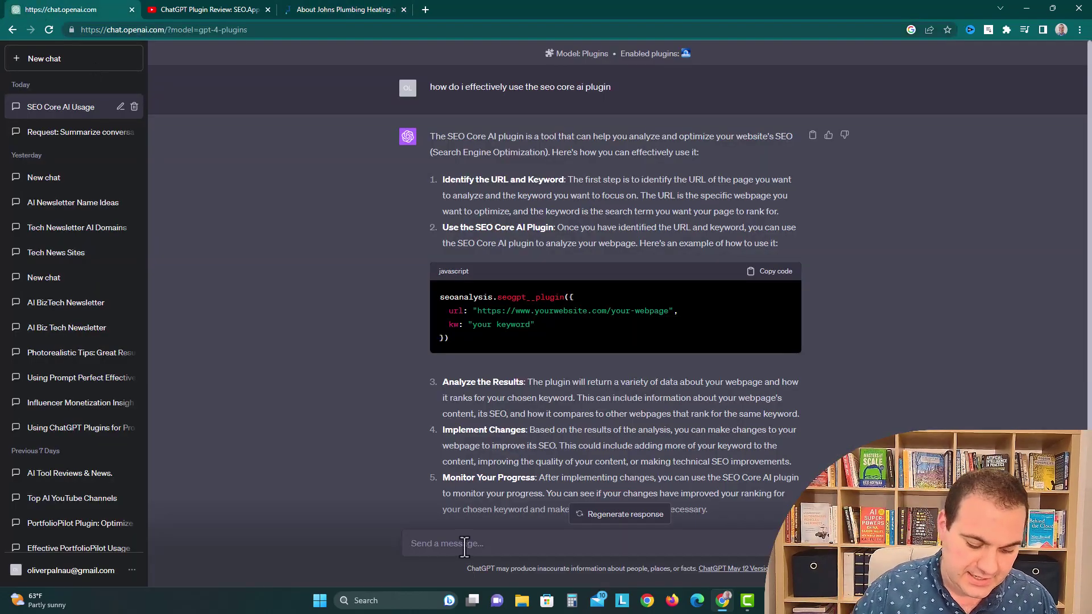
pyautogui.write('optimi')
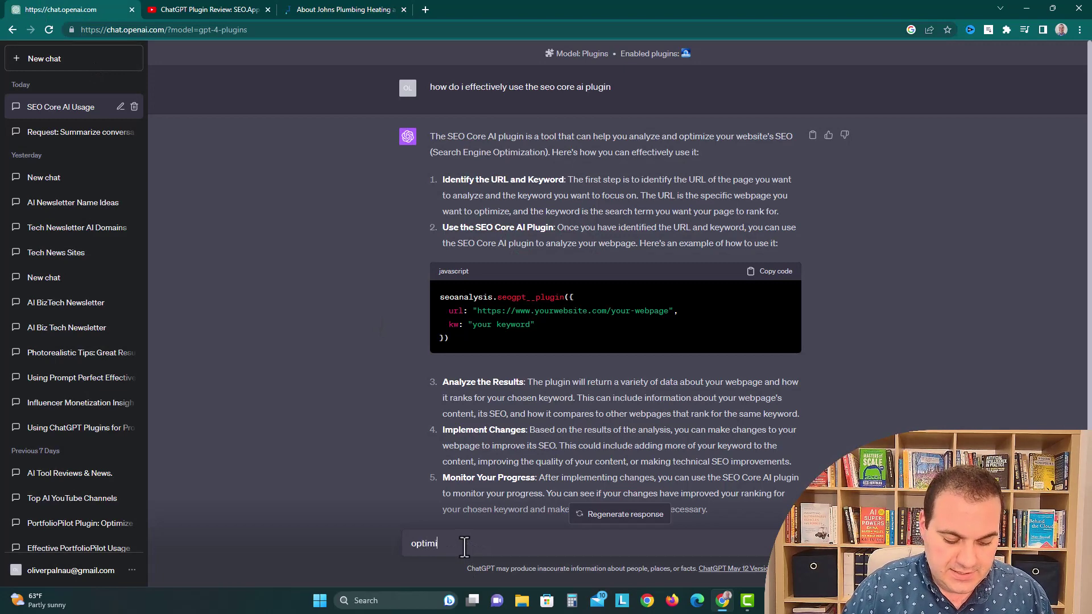
pyautogui.write('ze the seo f')
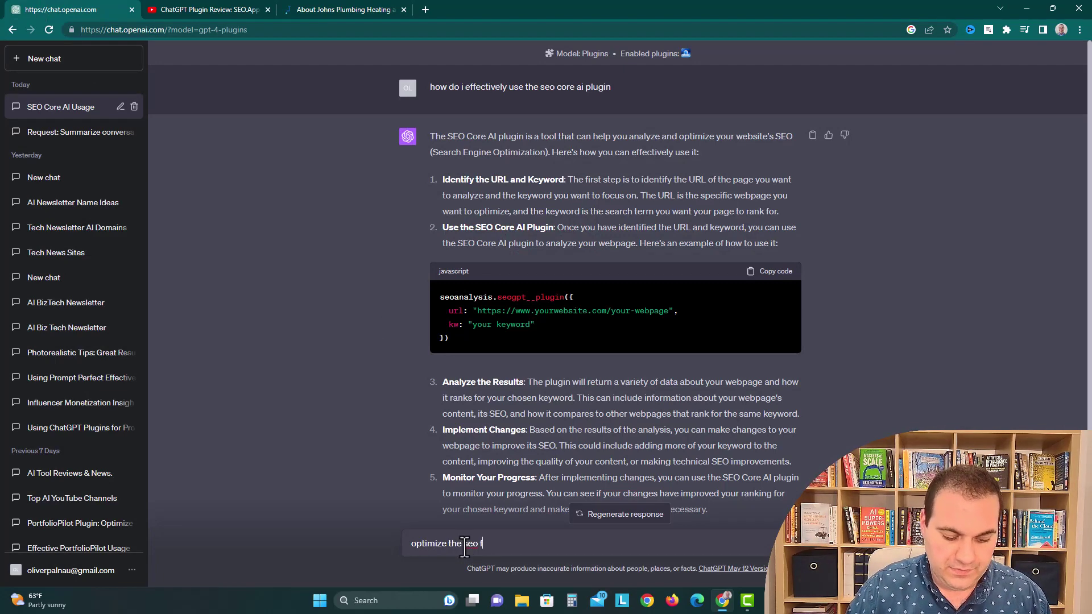
pyautogui.write('or this exis')
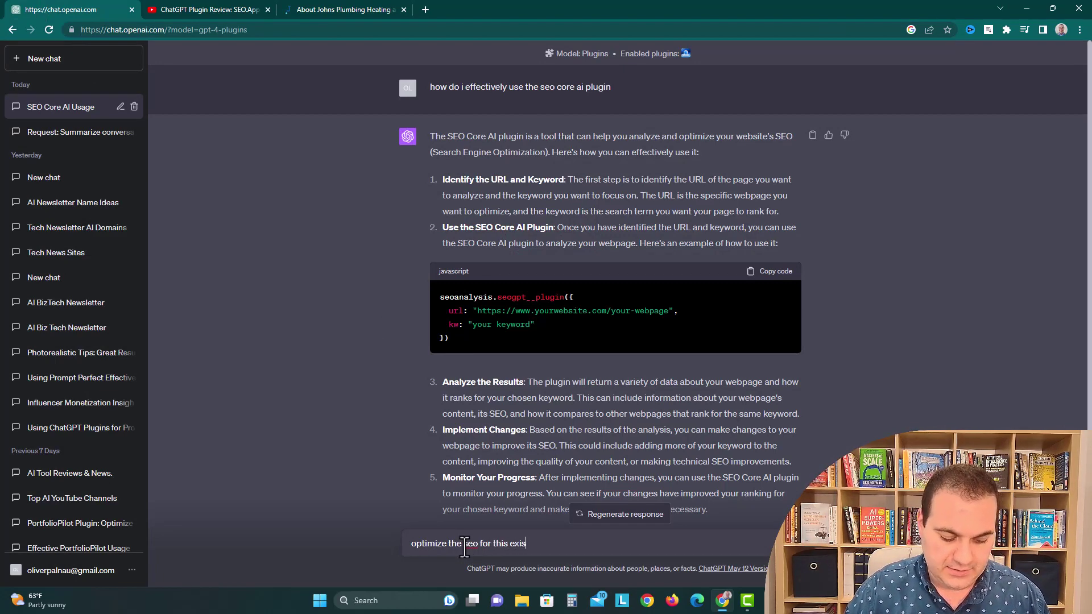
pyautogui.write('ting website')
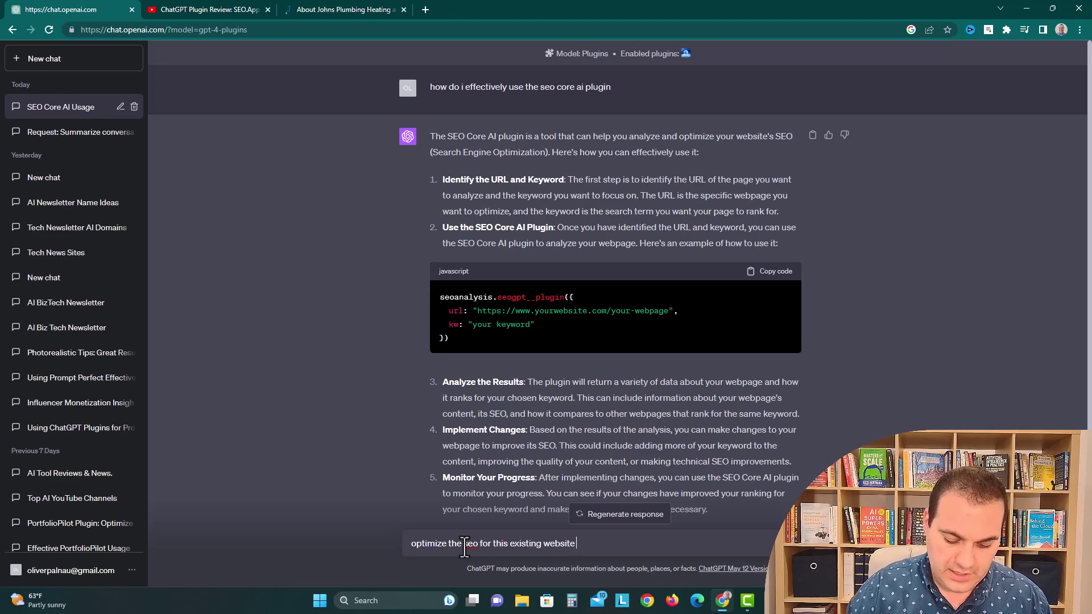
pyautogui.write(' "')
pyautogui.write('https://www.johnsplumbinghvac.com/about-johns-plumbing.php')
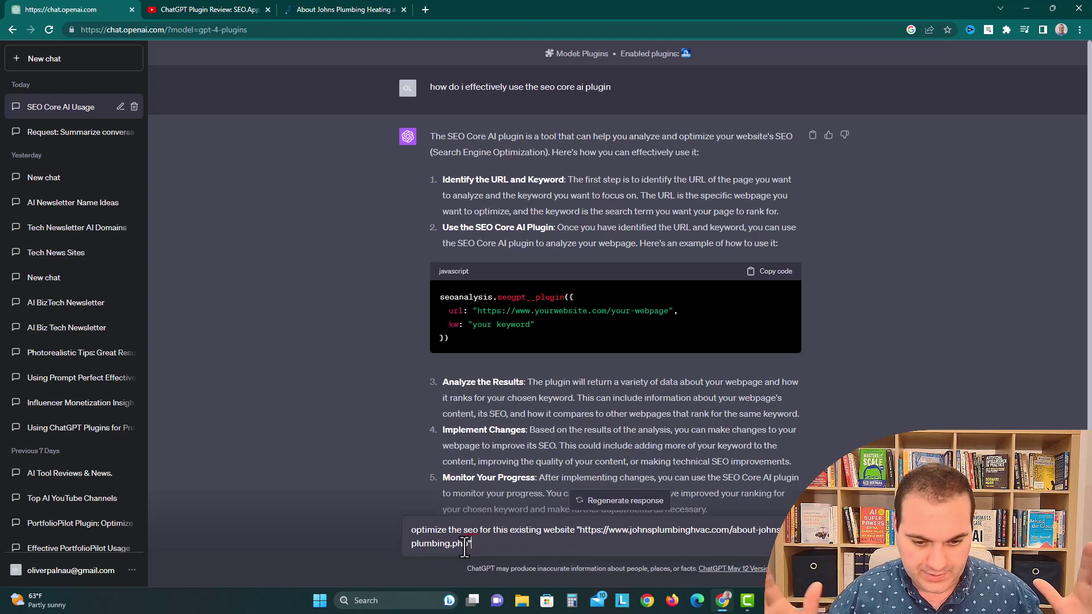
pyautogui.write('" and')
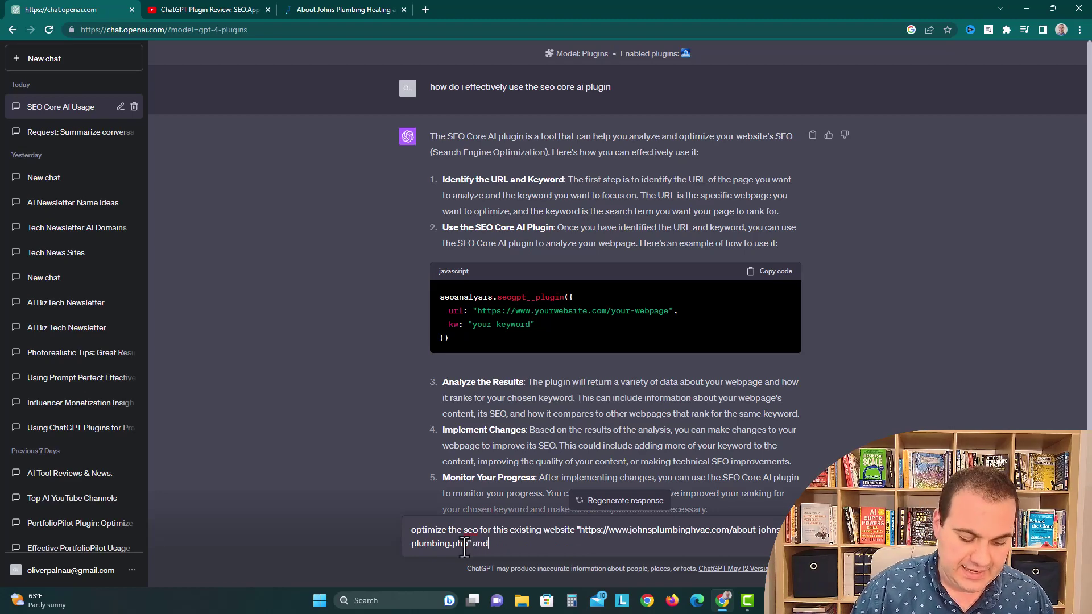
pyautogui.write(' make it bette')
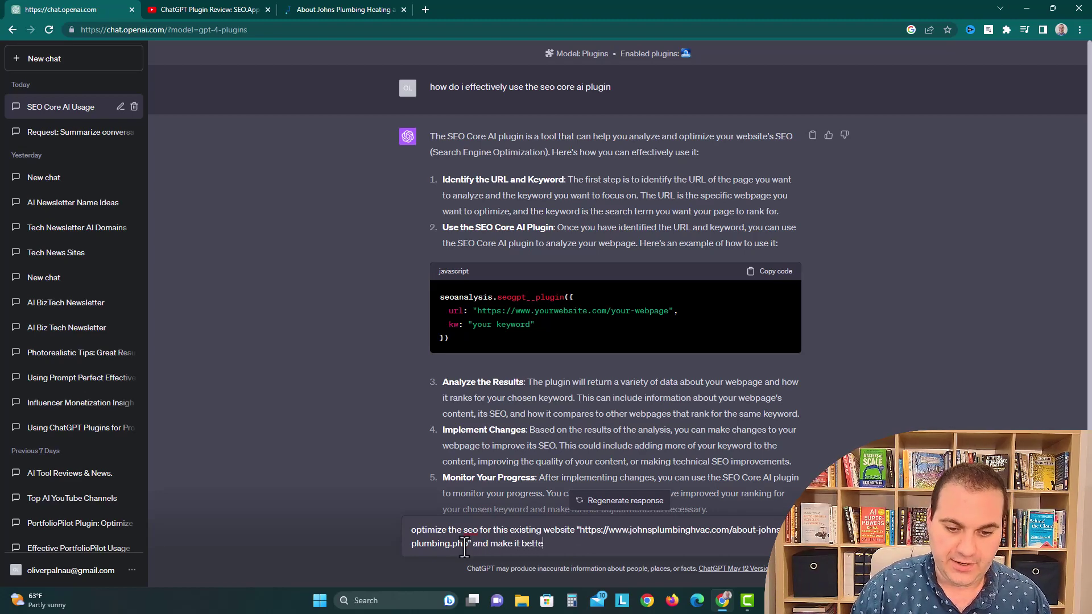
pyautogui.write('r optimi')
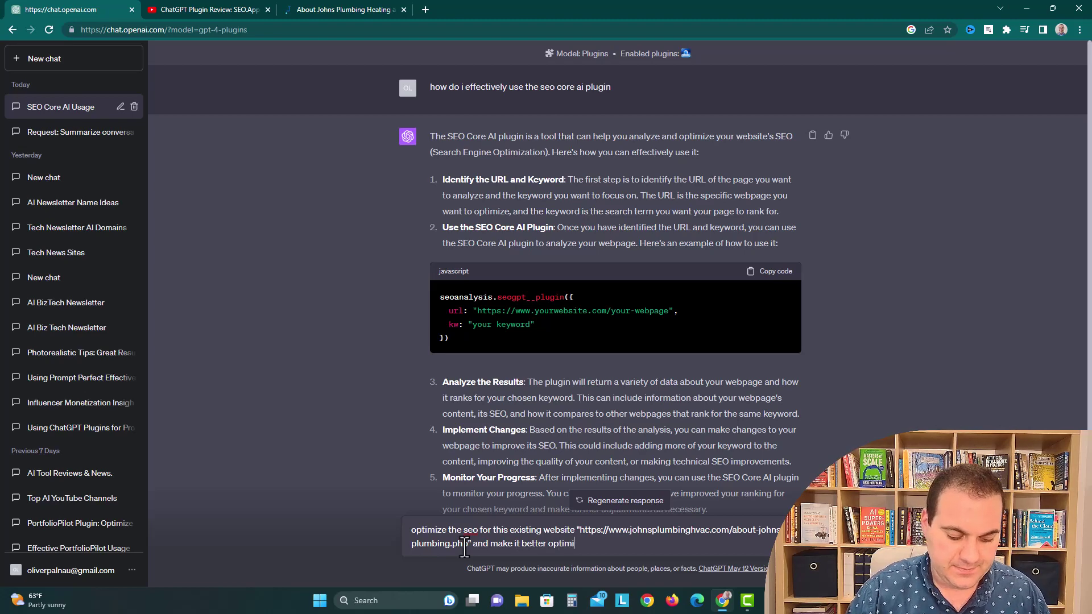
pyautogui.write('zed for the')
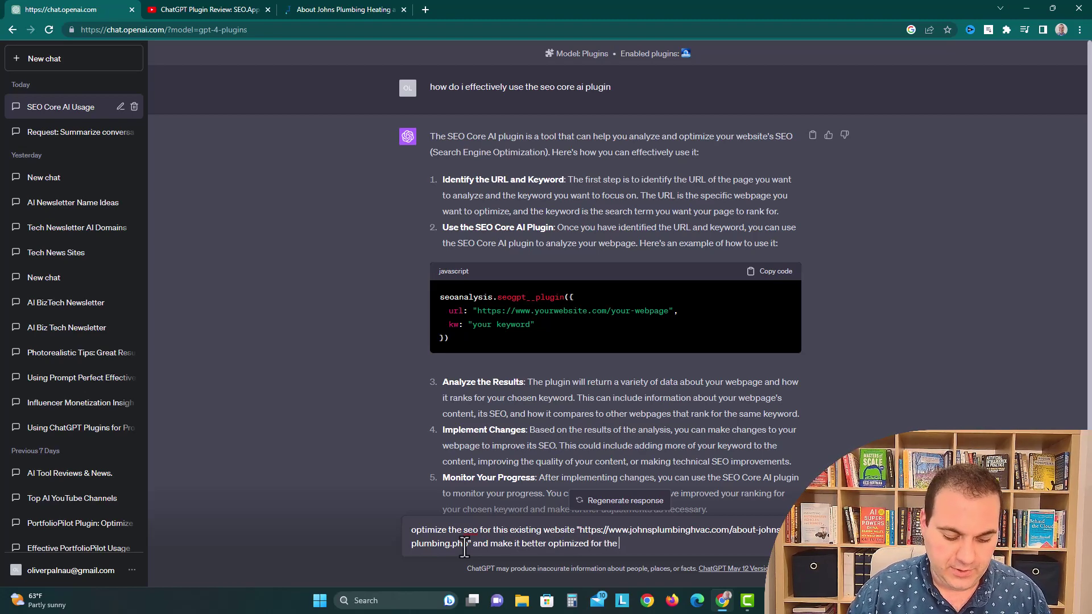
pyautogui.write(' keyword p')
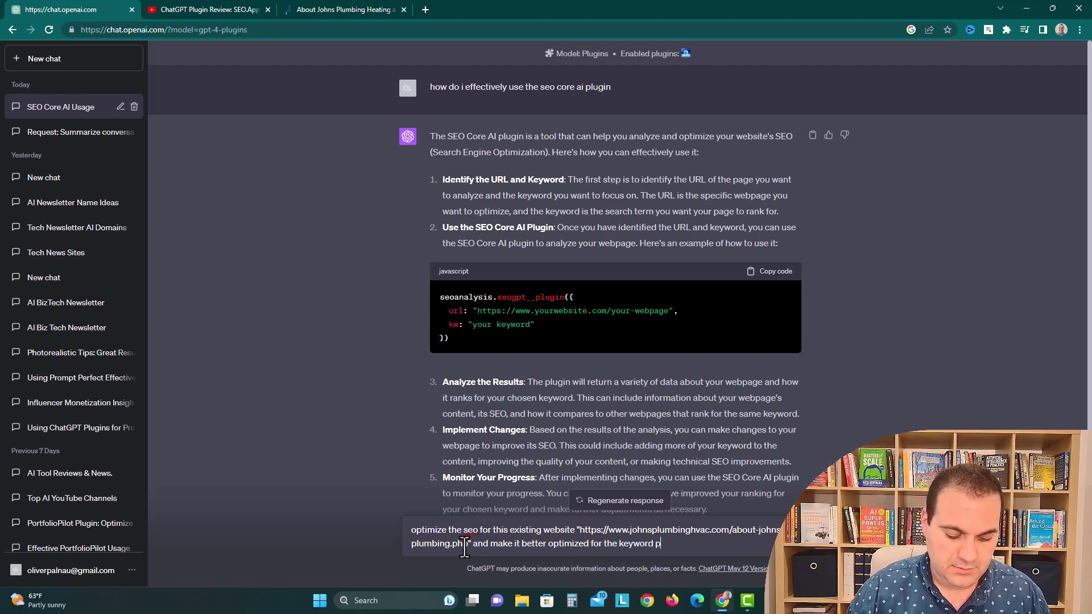
pyautogui.write('lumbing near me')
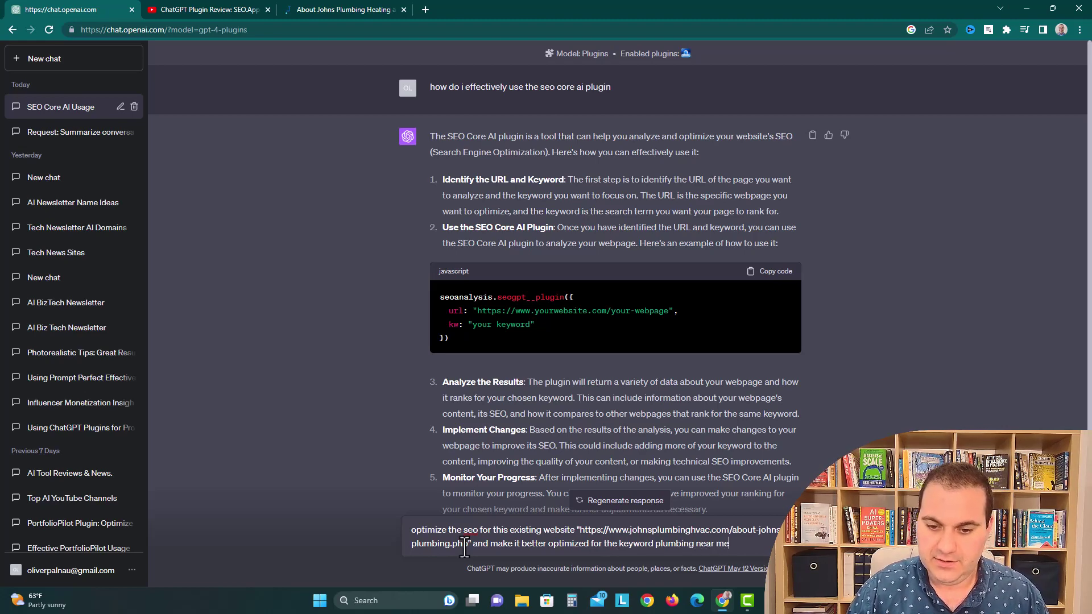
pyautogui.press('Return')
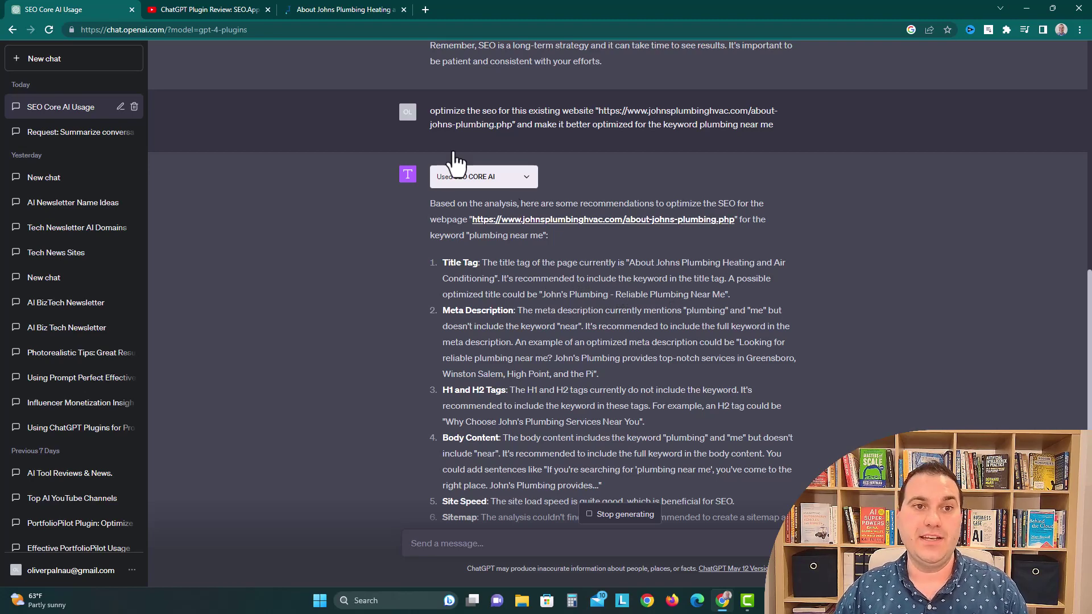
# - Review the seven SEO recommendations through item 7, SSL, after glancing at the About page
pyautogui.click(373, 7)
pyautogui.click(64, 8)
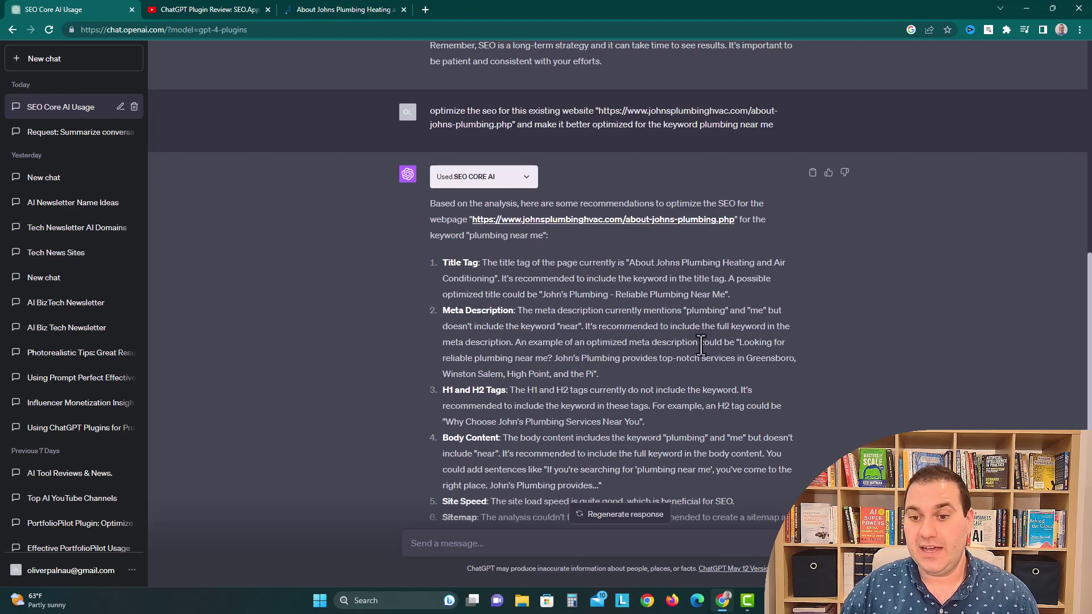
pyautogui.scroll(-2, 584, 302)
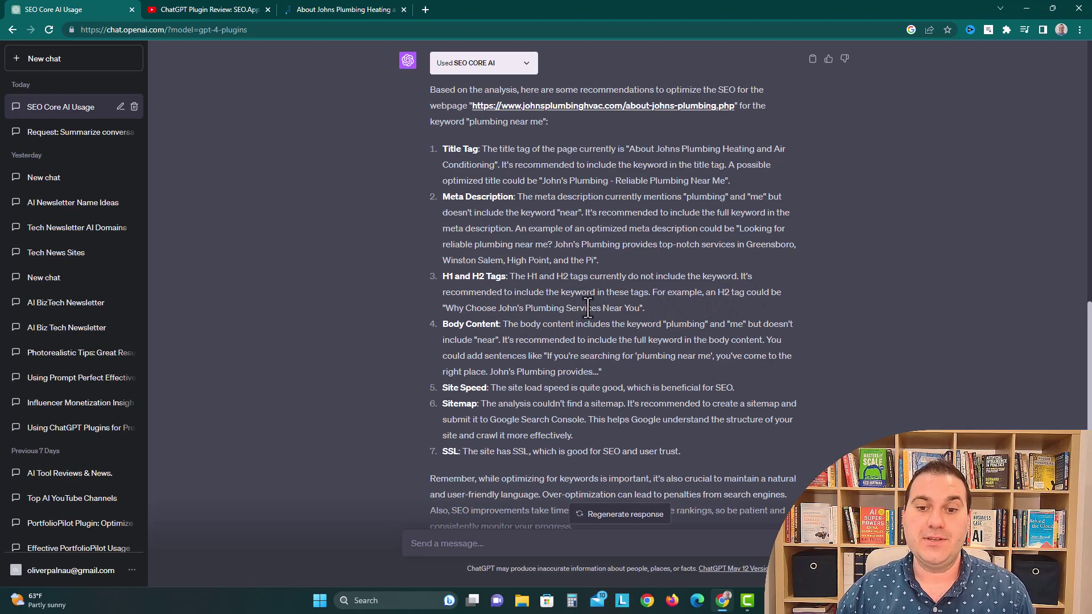
pyautogui.click(319, 7)
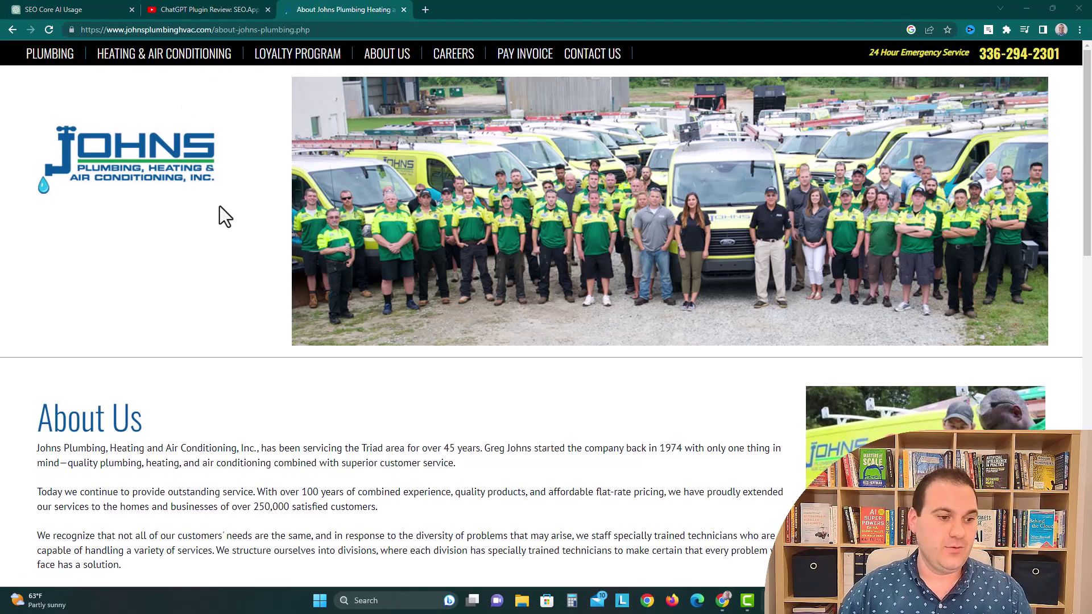
pyautogui.scroll(-1, 121, 402)
pyautogui.scroll(-4, 121, 402)
pyautogui.moveTo(22, 210); pyautogui.dragTo(181, 234)
pyautogui.click(210, 346)
pyautogui.scroll(-6, 244, 329)
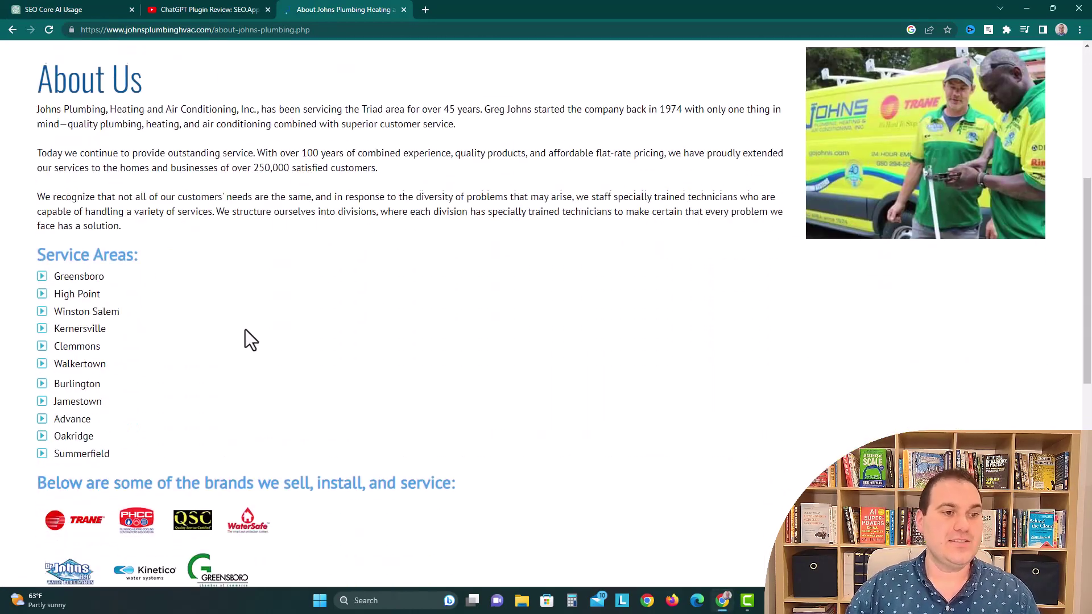
pyautogui.scroll(4, 258, 349)
pyautogui.scroll(6, 373, 336)
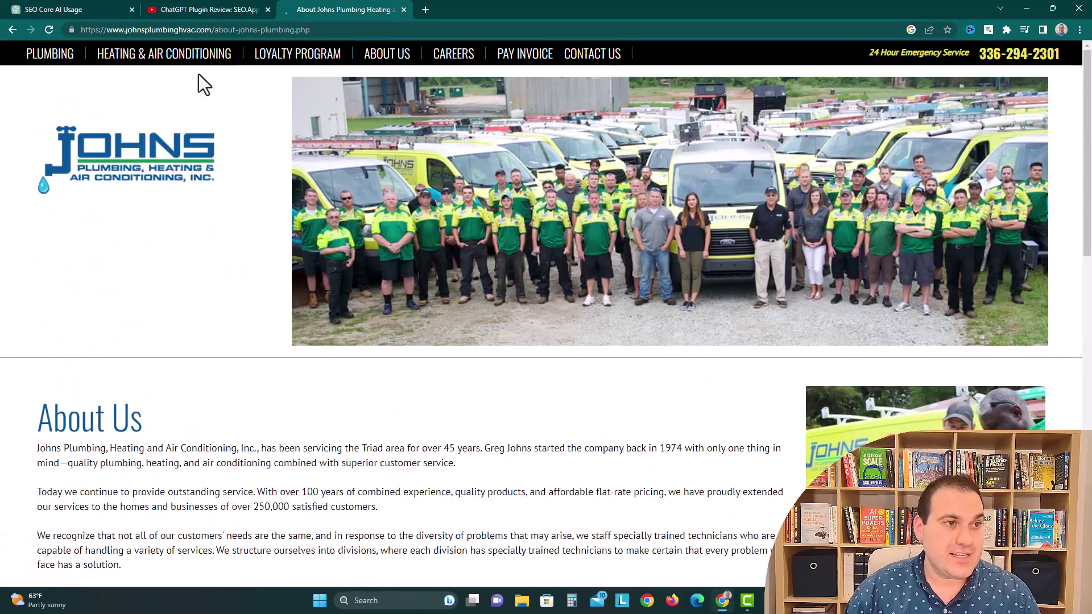
pyautogui.click(74, 10)
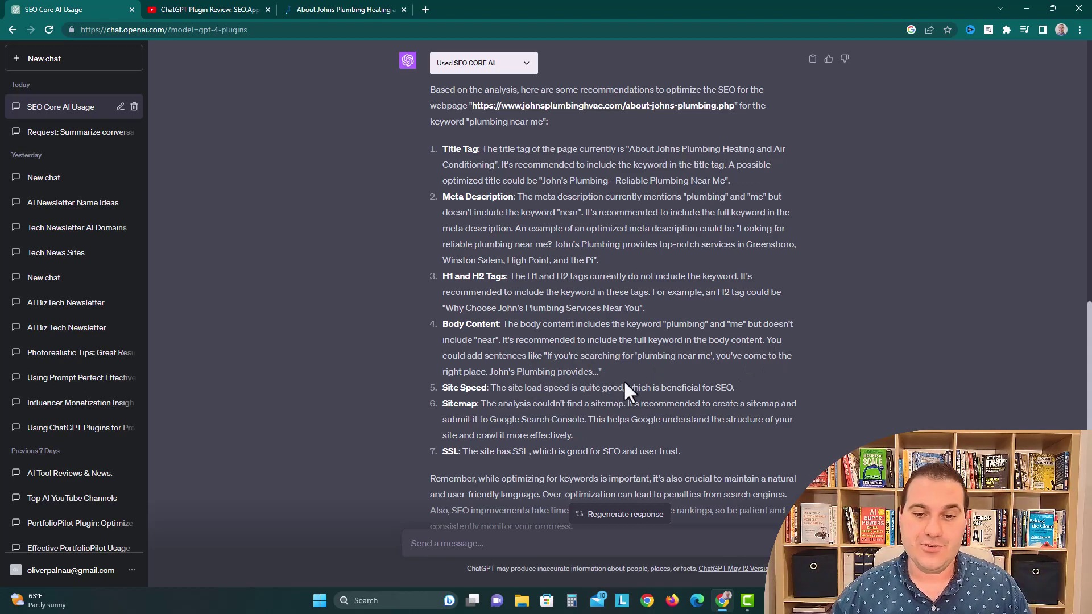
pyautogui.click(311, 3)
pyautogui.scroll(-3, 256, 358)
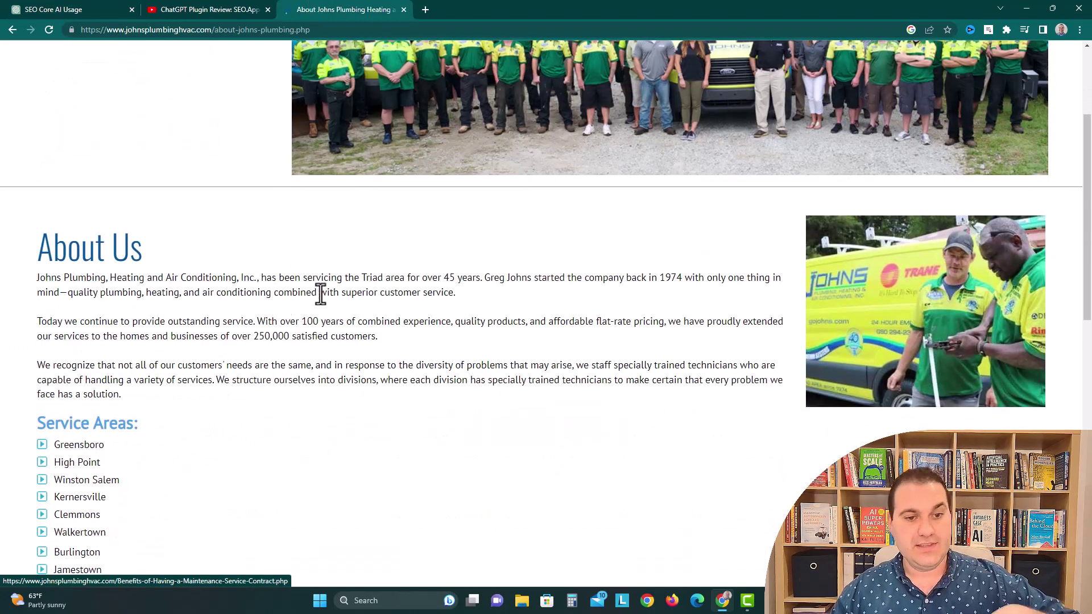
pyautogui.moveTo(295, 277); pyautogui.dragTo(528, 288)
pyautogui.click(528, 288)
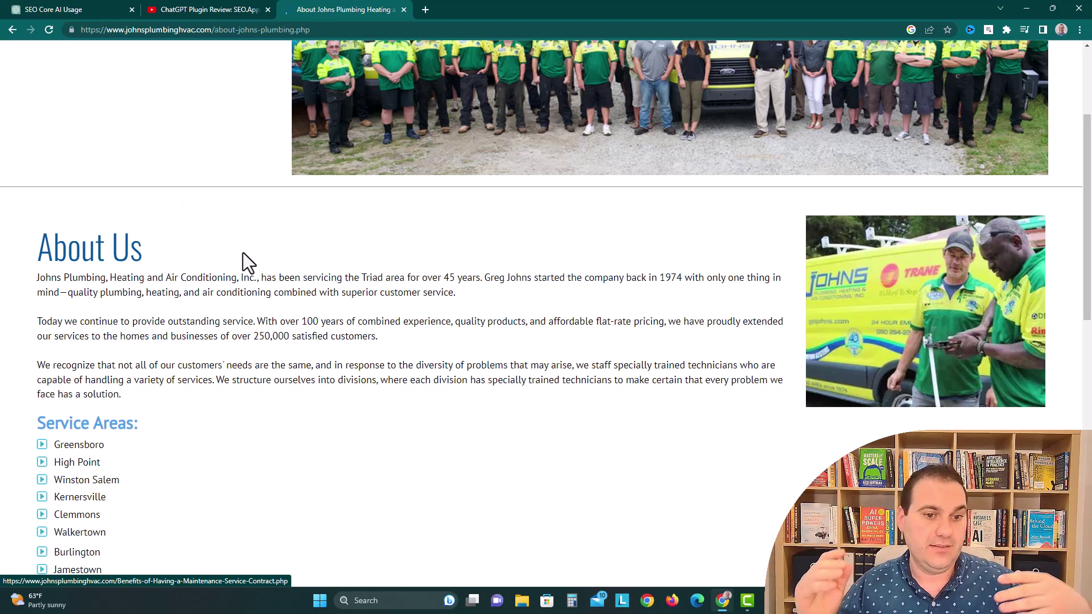
pyautogui.click(46, 10)
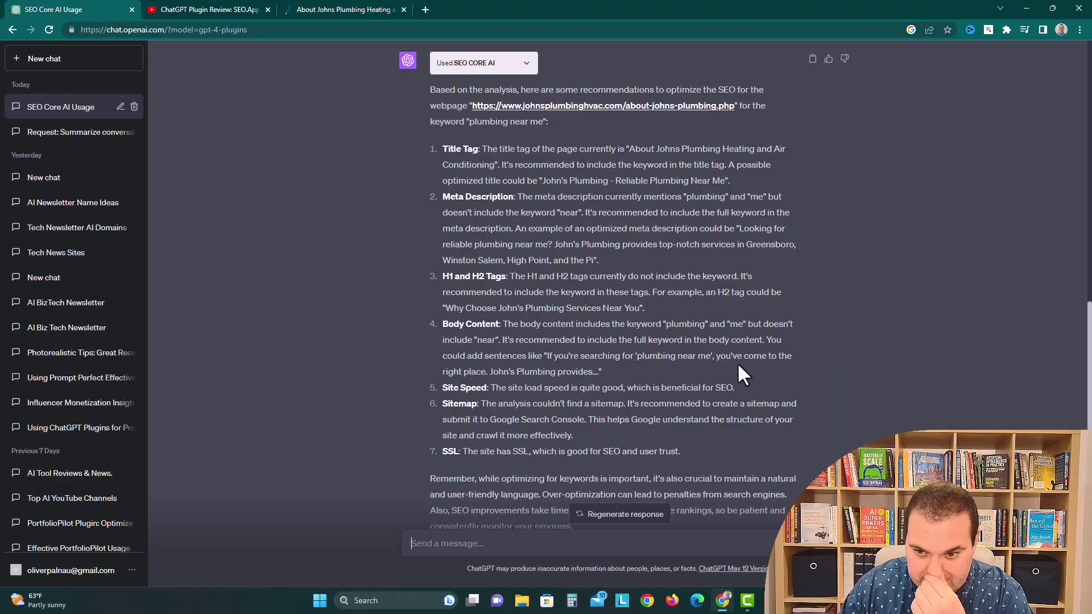
pyautogui.click(361, 8)
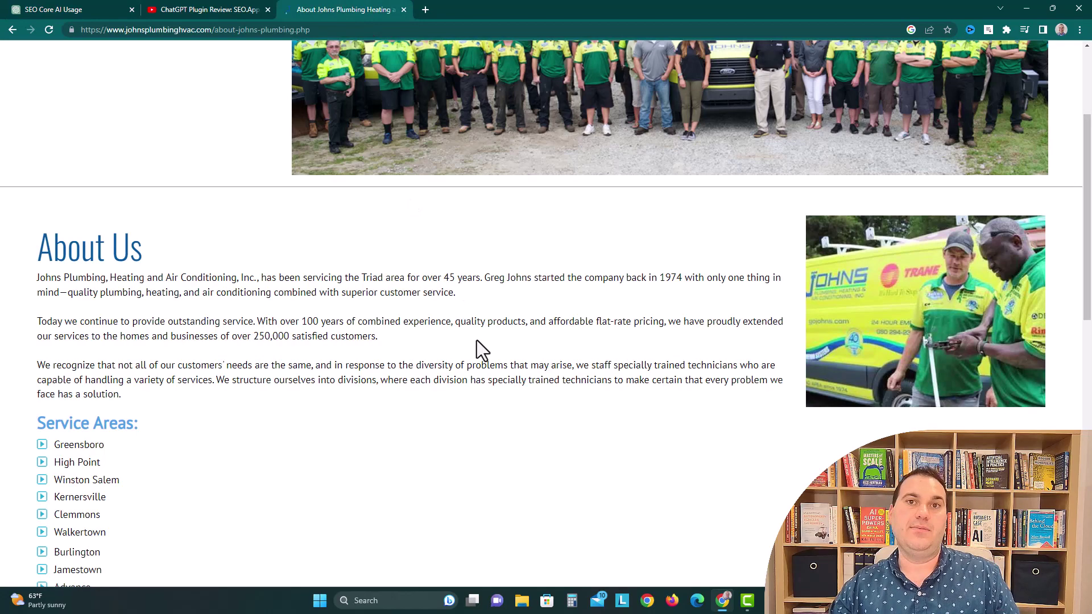
pyautogui.click(97, 3)
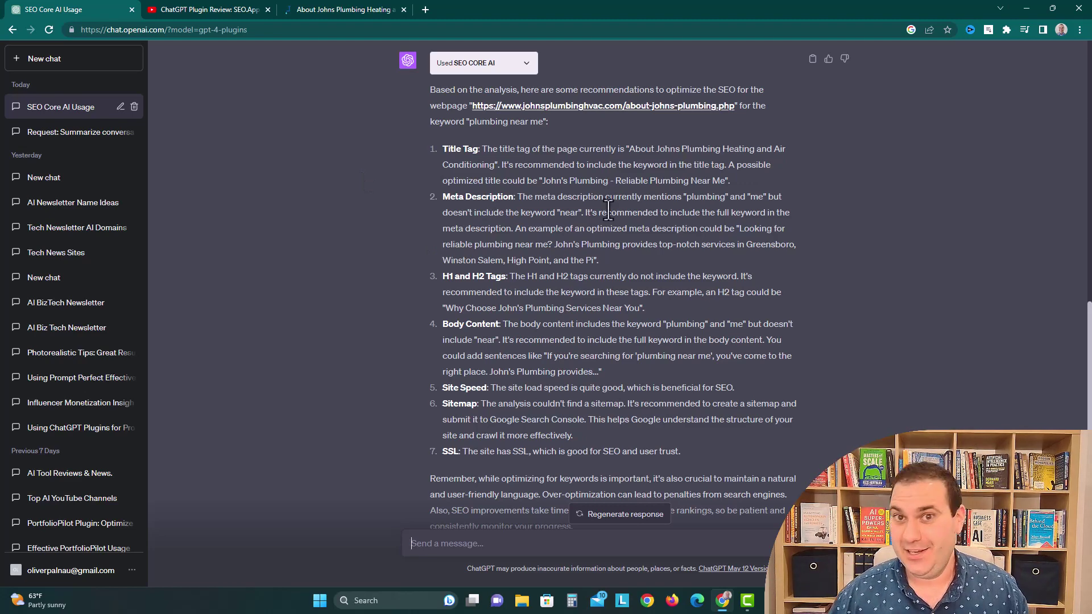
pyautogui.scroll(-1, 512, 341)
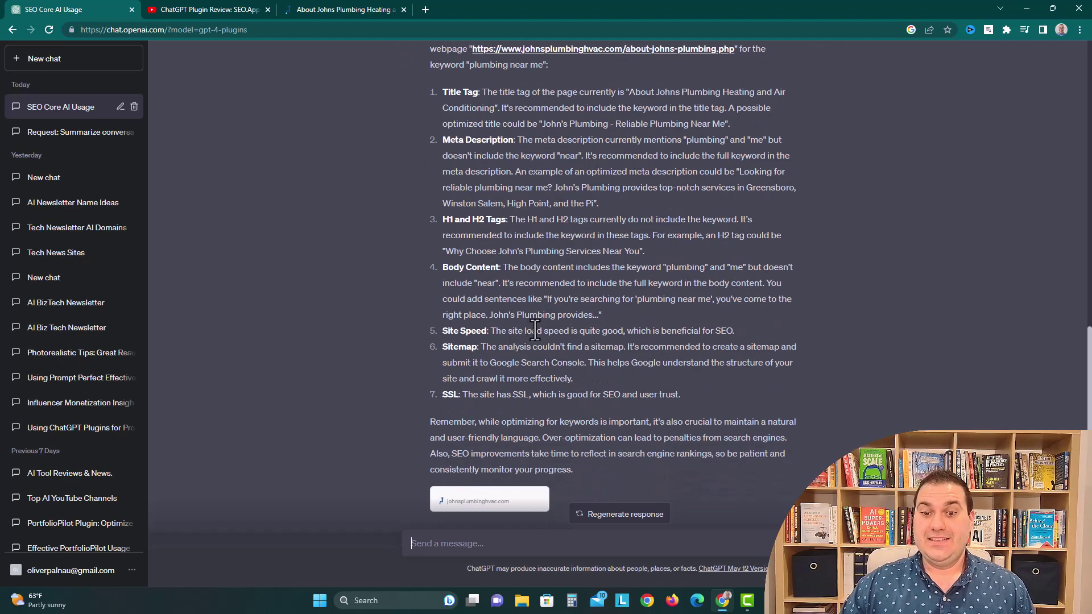
pyautogui.scroll(-1, 555, 332)
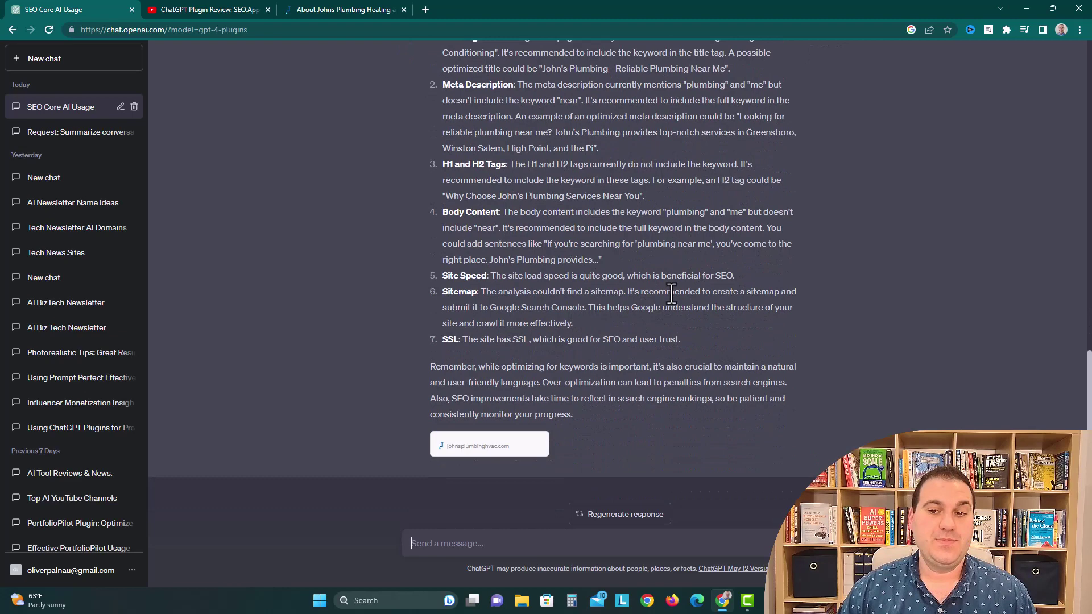